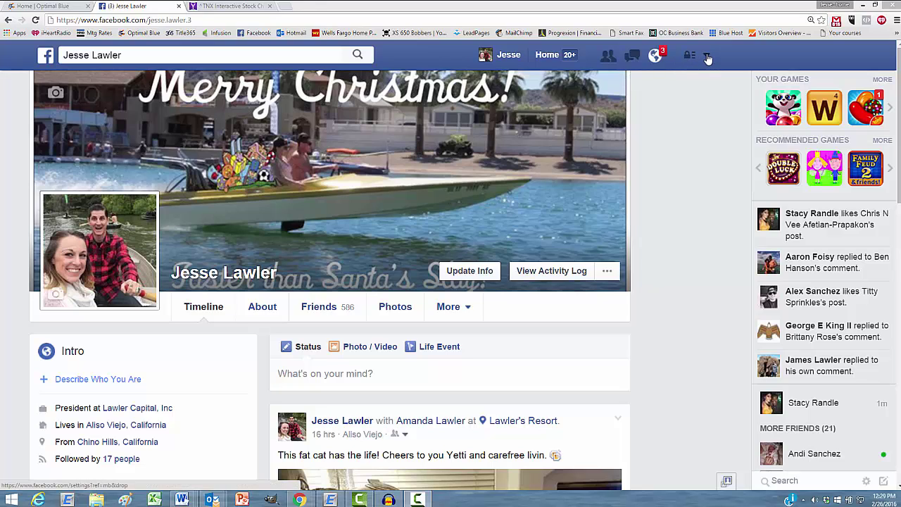
Step: Start creating a new Facebook page of the type Artist, Band or Public Figure
left_click(707, 57)
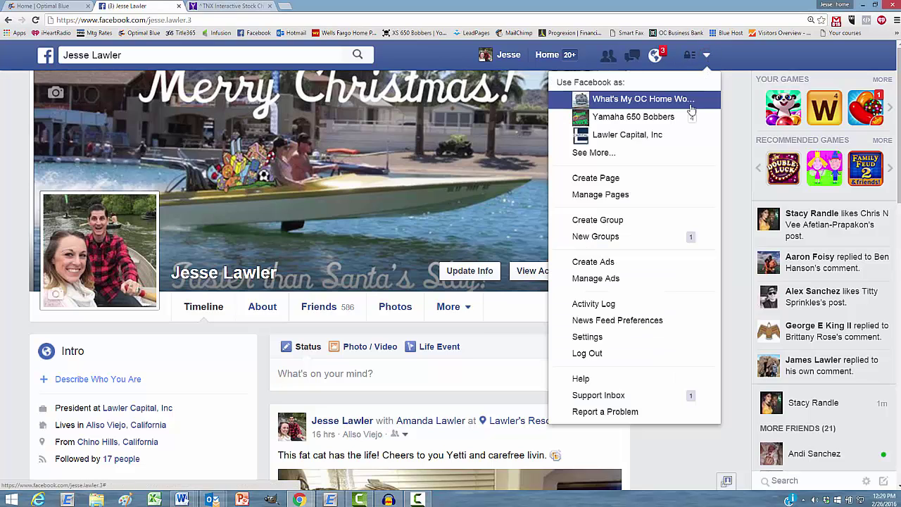
left_click(645, 180)
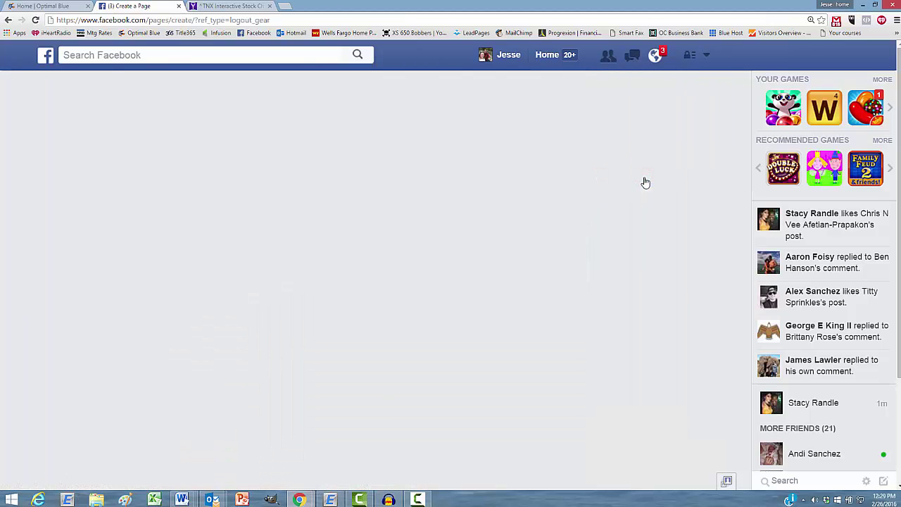
scroll(33, 184, "down", 2)
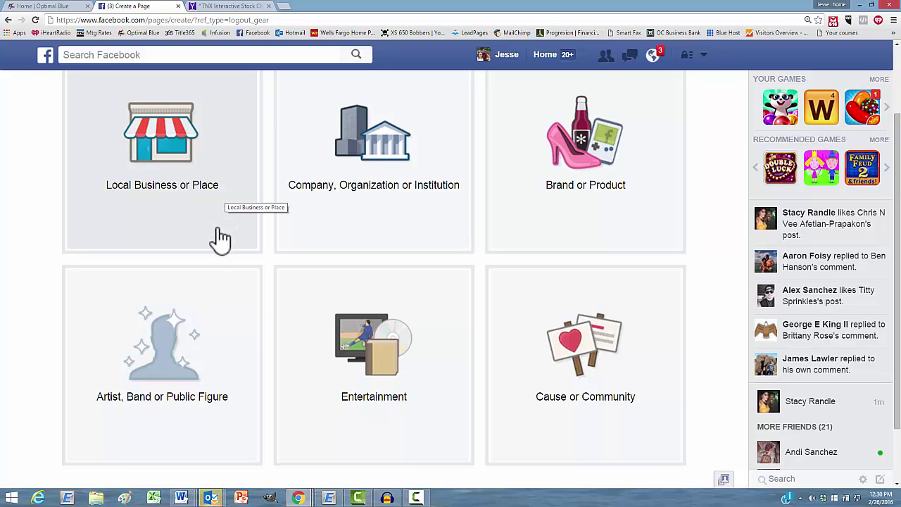
left_click(182, 318)
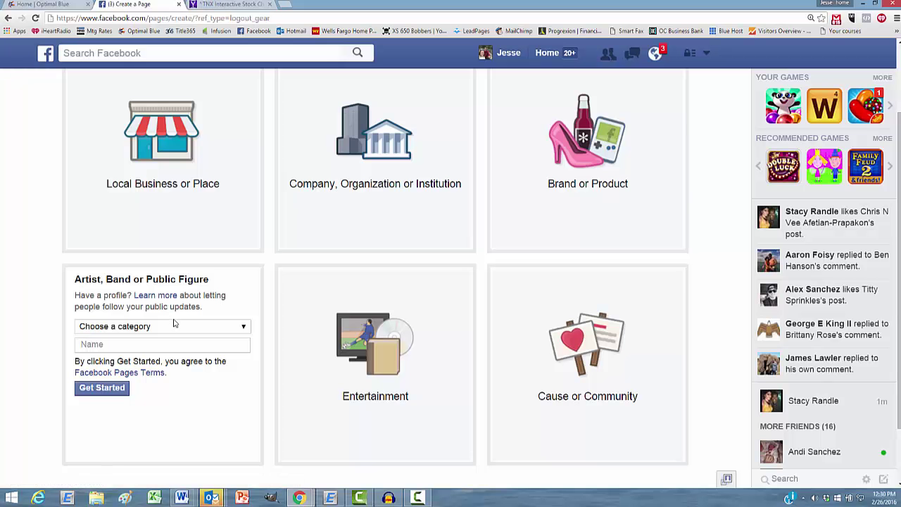
Step: Set the page category to Entrepreneur, name it Maverick Real Estate Podcast, and start the page setup
left_click(188, 327)
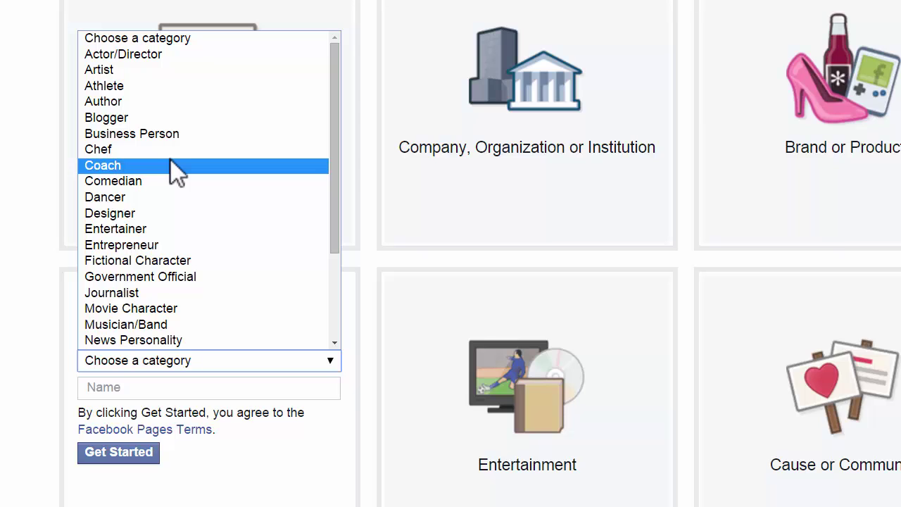
scroll(171, 169, "down", 3)
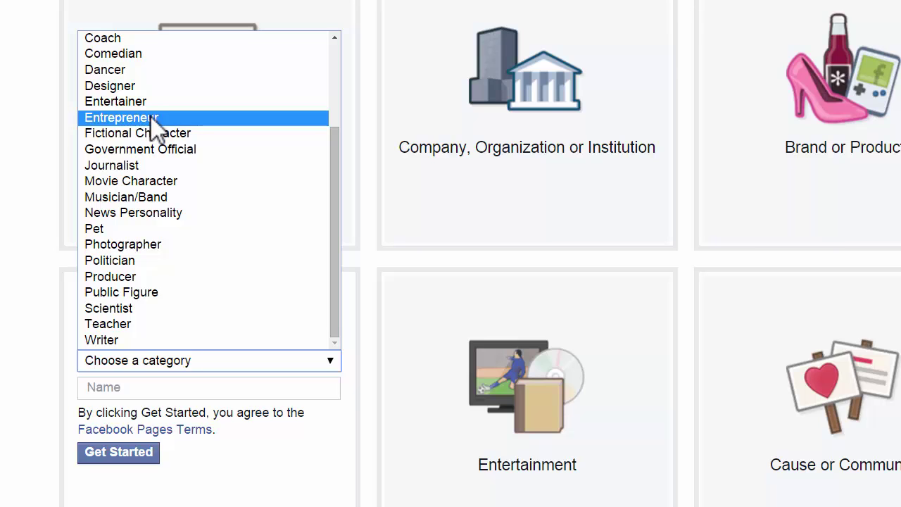
left_click(149, 118)
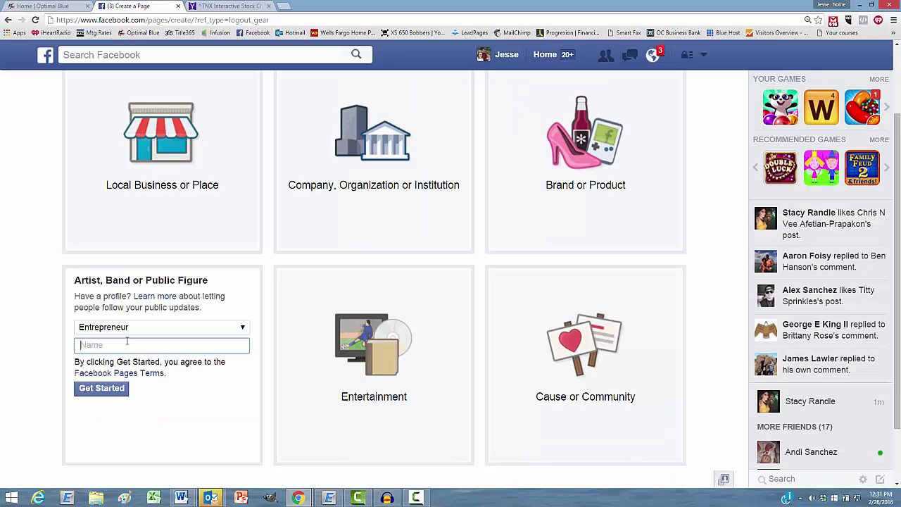
type("Maverick Real Estate Podcast")
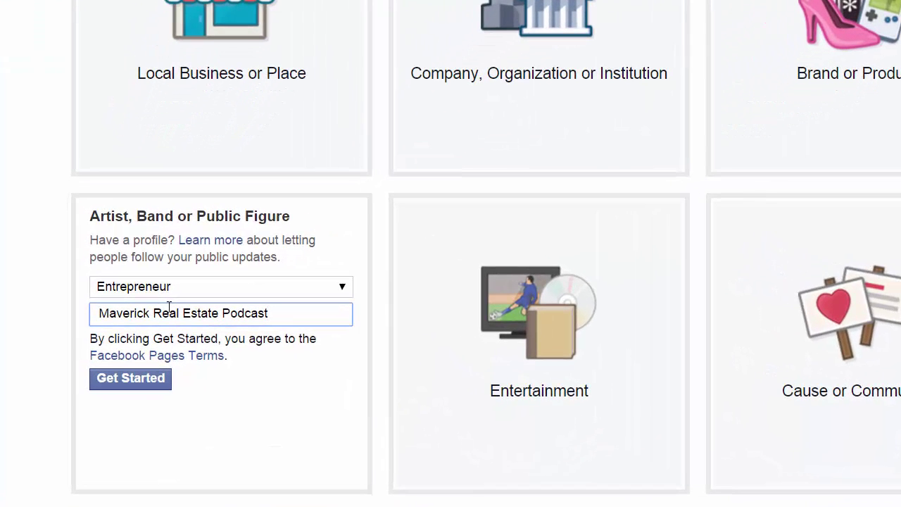
left_click(153, 384)
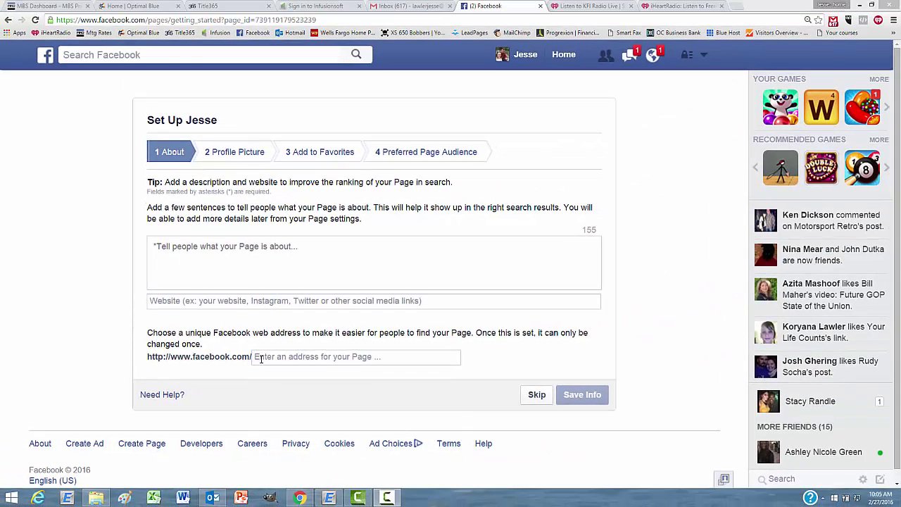
Step: Enter Maverick Real Estate Podcast as the page's unique web address and skip the profile picture
left_click(310, 320)
left_click(261, 359)
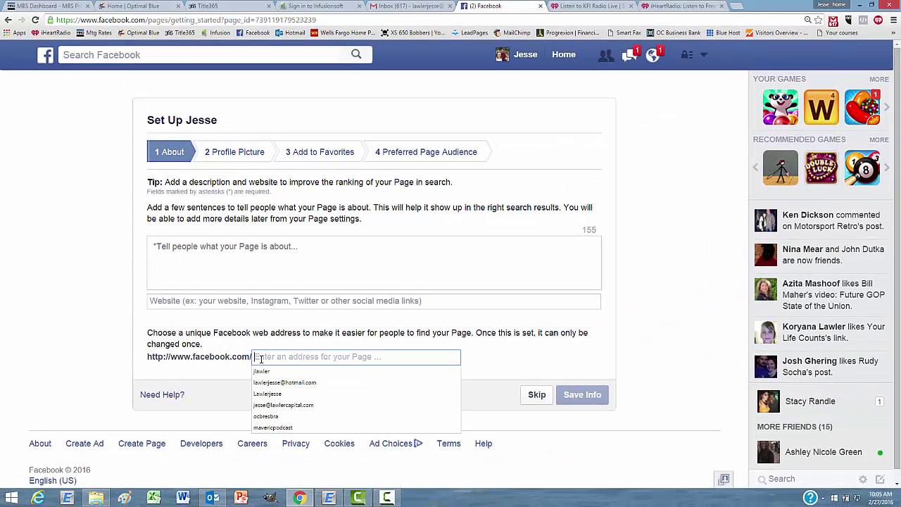
type("Maverick Real Estate Podcast")
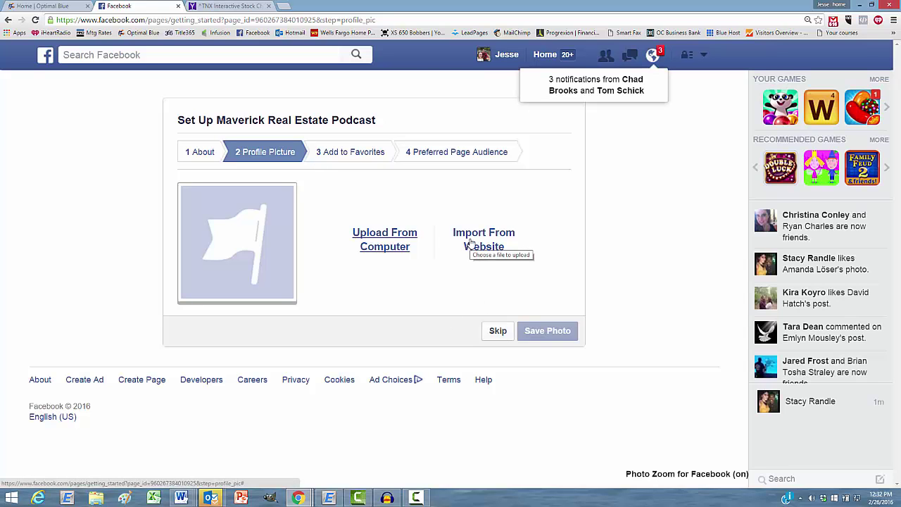
left_click(501, 337)
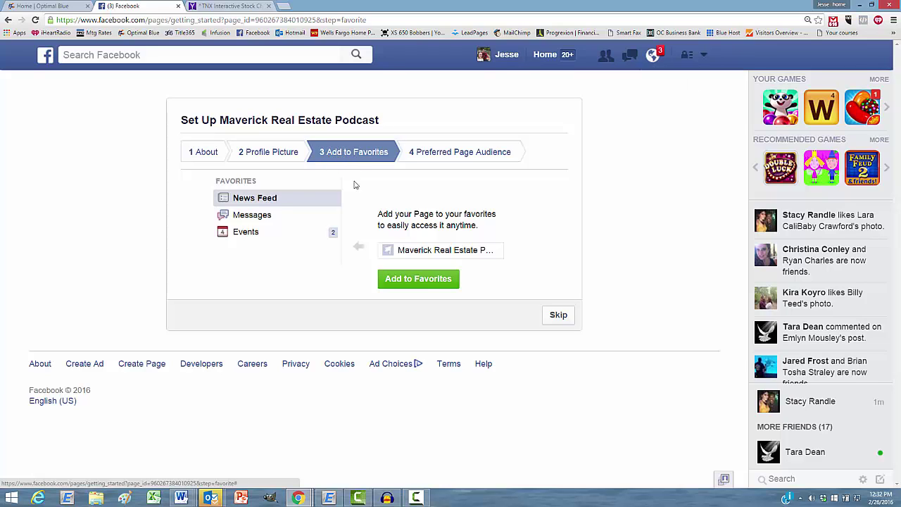
Step: Add the new page to Favorites and check the full list of managed pages before returning to the setup
left_click(423, 283)
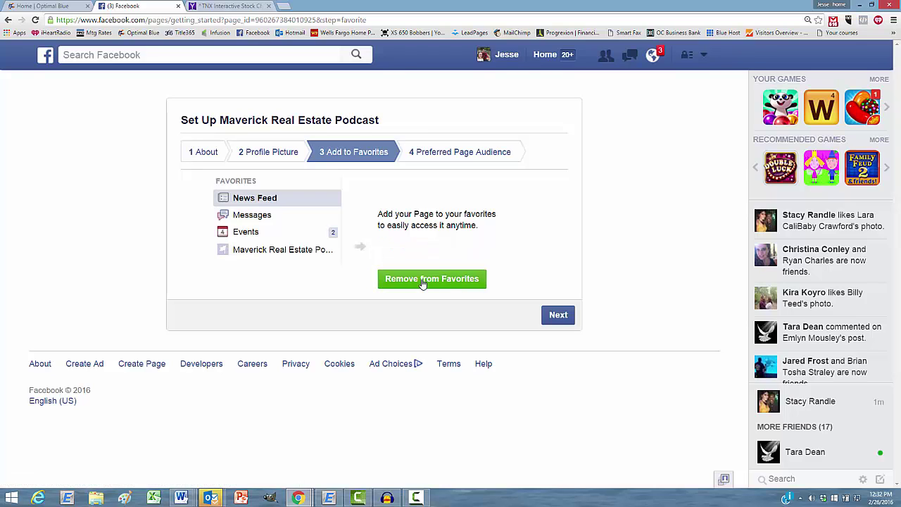
left_click(704, 57)
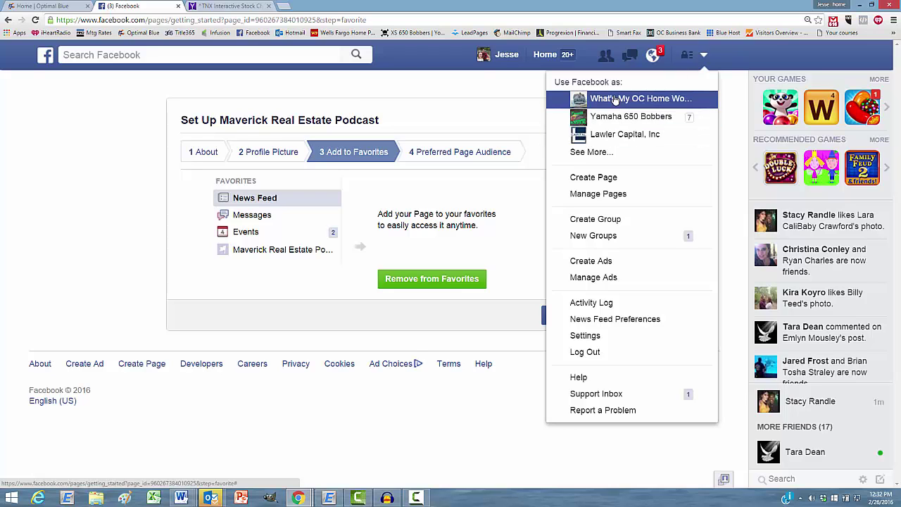
left_click(601, 158)
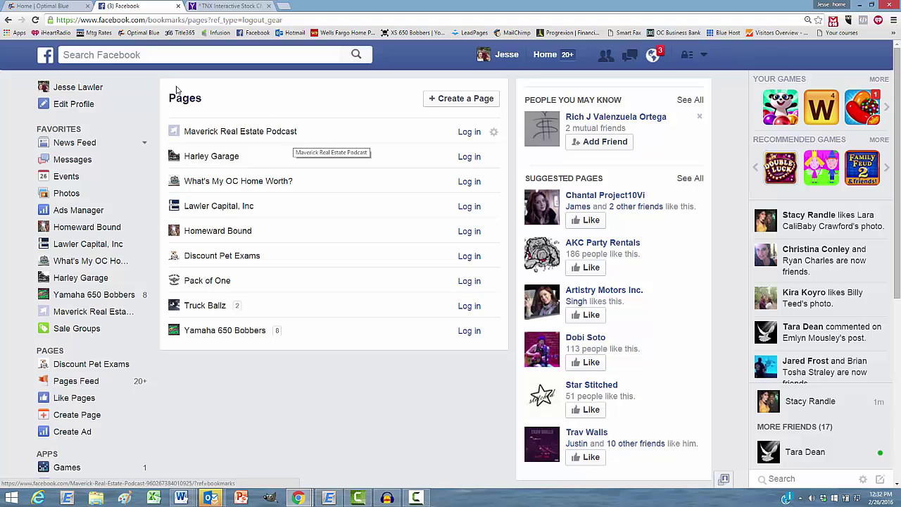
left_click(8, 21)
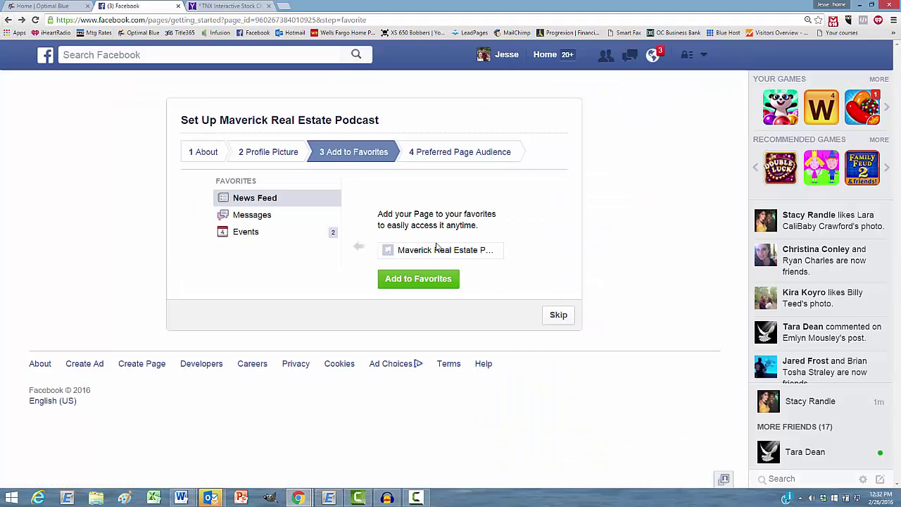
Step: Proceed to the Preferred Page Audience and include the country United States as the audience location
left_click(561, 318)
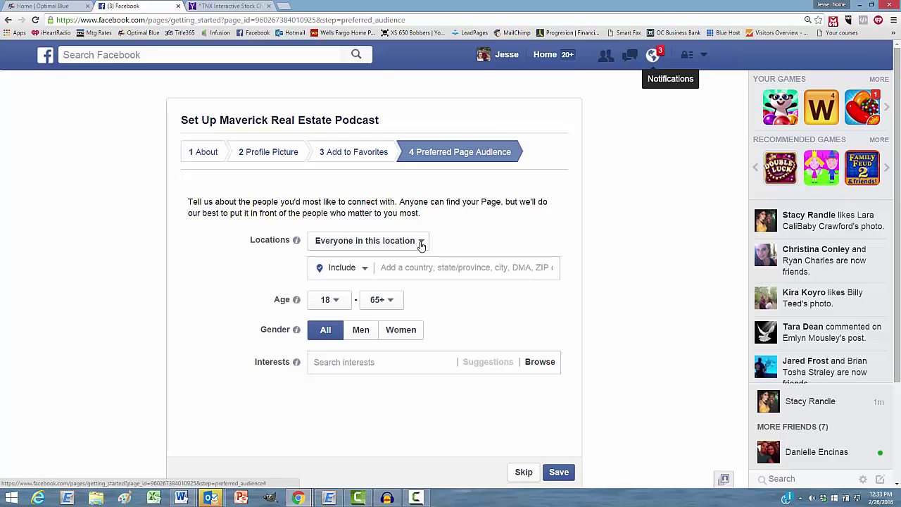
left_click(375, 269)
type("United")
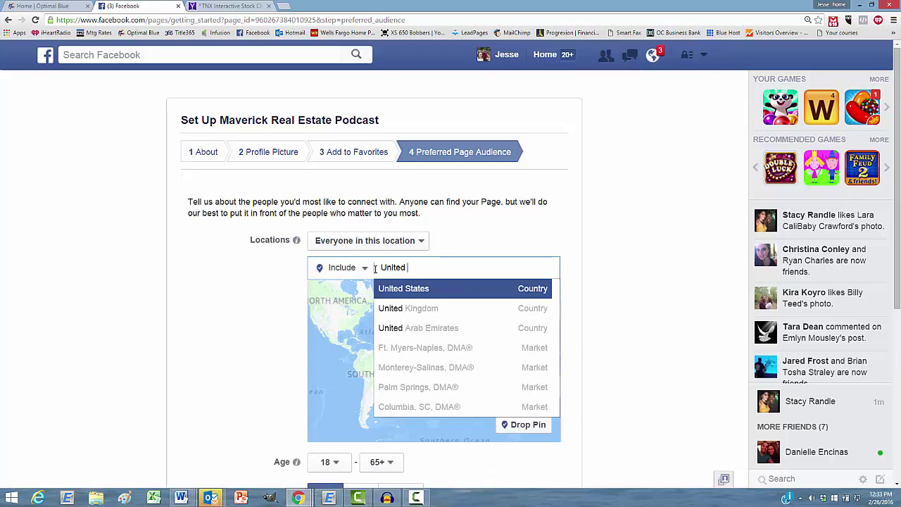
left_click(412, 291)
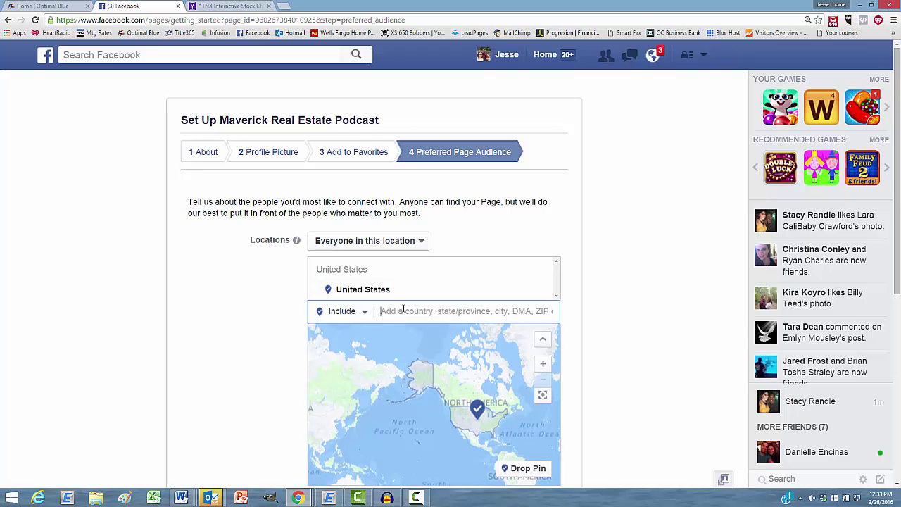
Step: Try Aliso Viejo, California, as the audience location and remove it again
type("Aliso ")
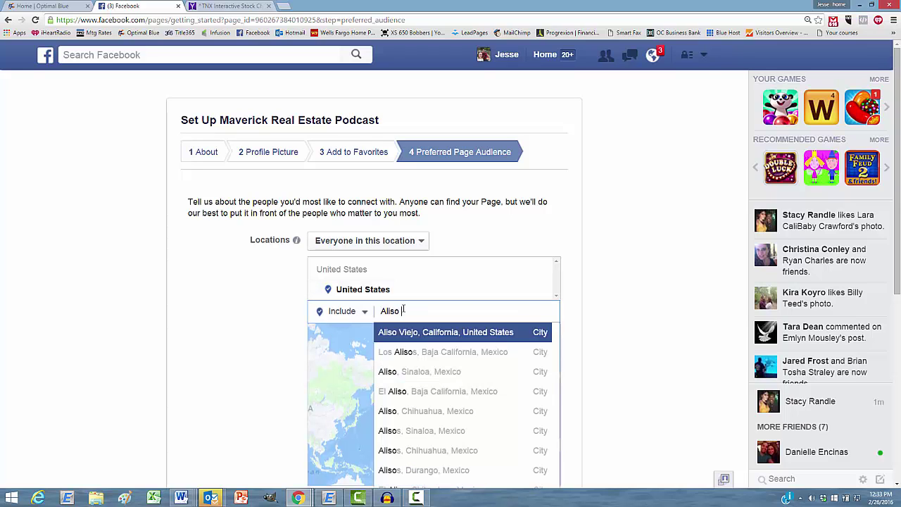
type("Vi")
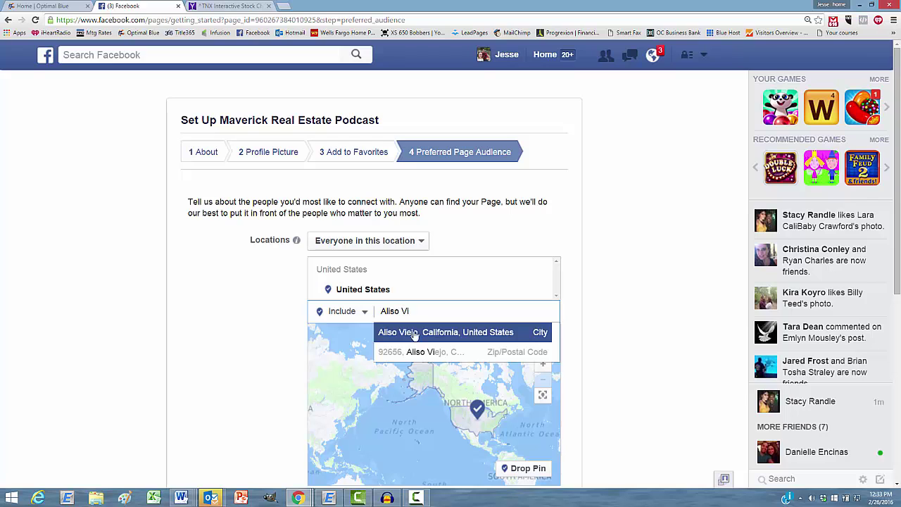
left_click(415, 335)
scroll(262, 384, "down", 3)
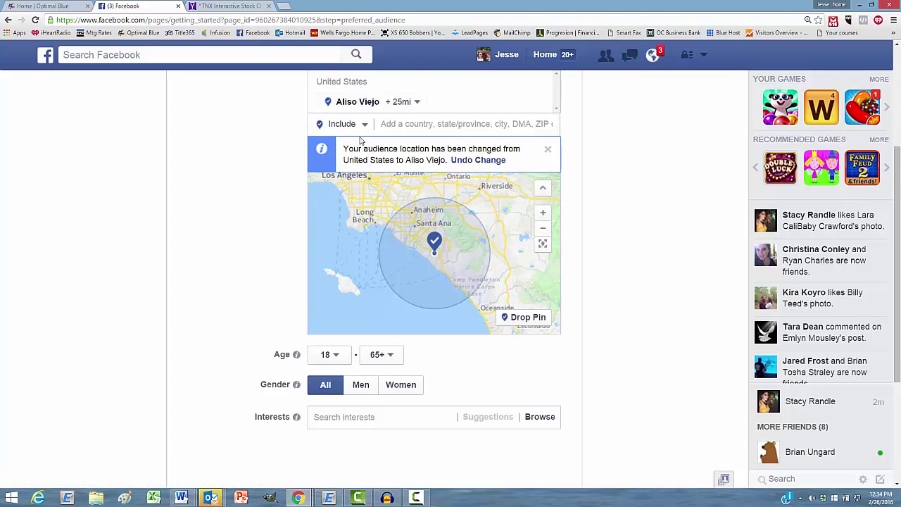
left_click(541, 103)
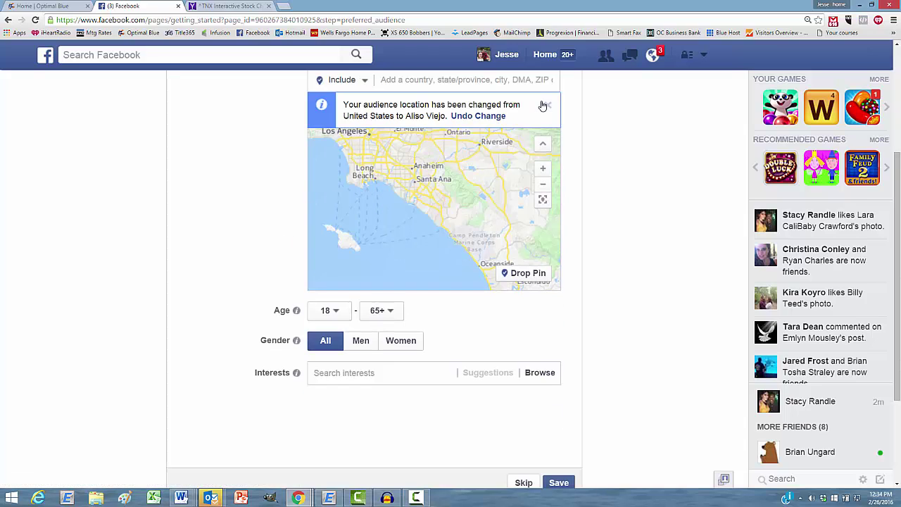
Step: Include United States again as the location of the preferred page audience
scroll(248, 177, "up", 2)
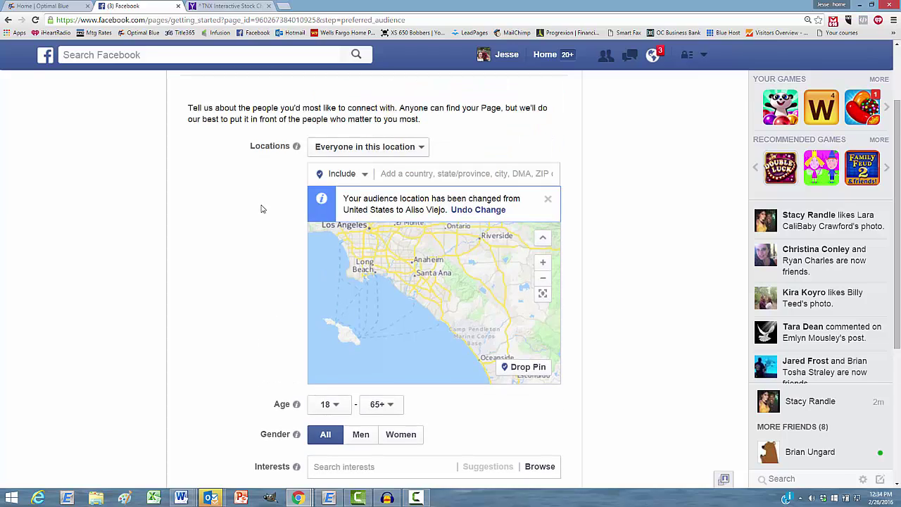
left_click(394, 173)
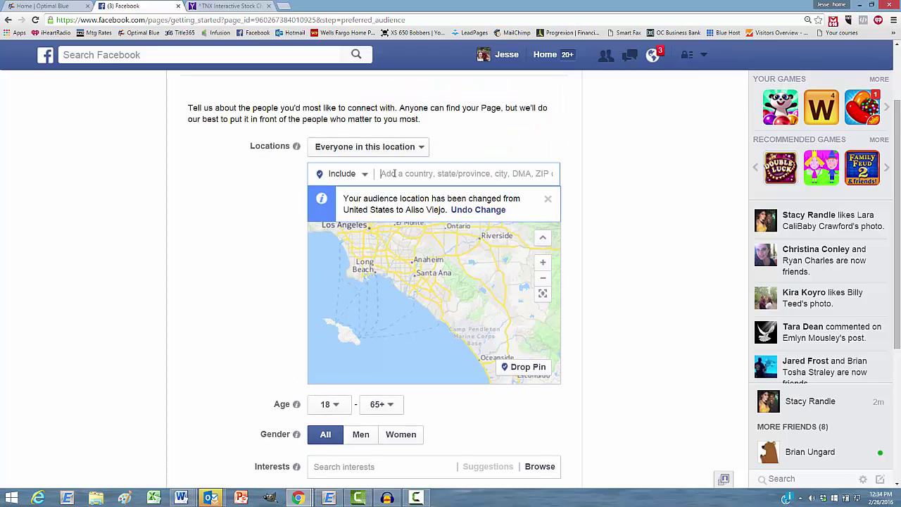
type("Un")
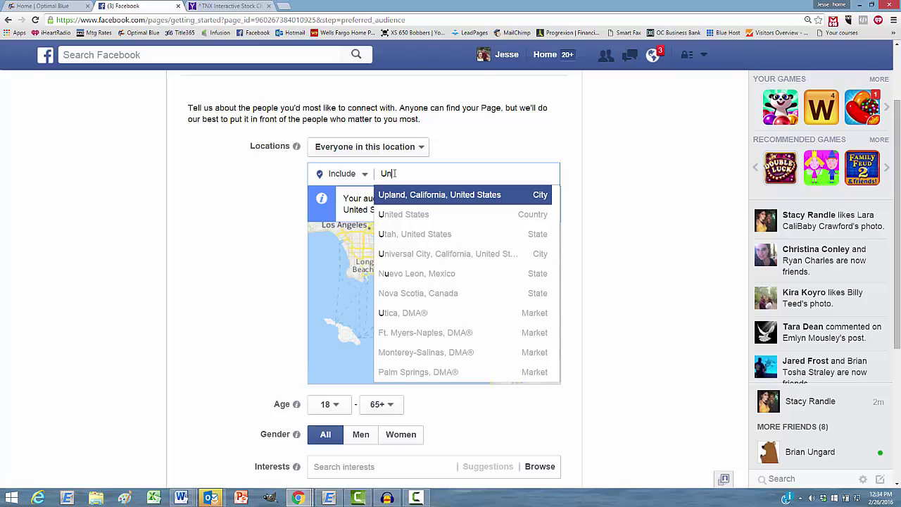
key("Return")
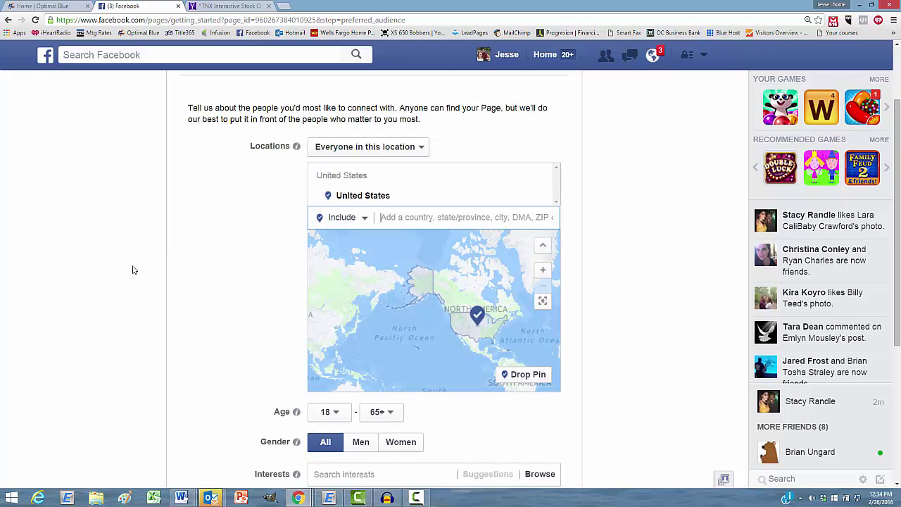
Step: Browse the Business and industry interests and add Entrepreneurship to the preferred page audience
scroll(214, 280, "down", 2)
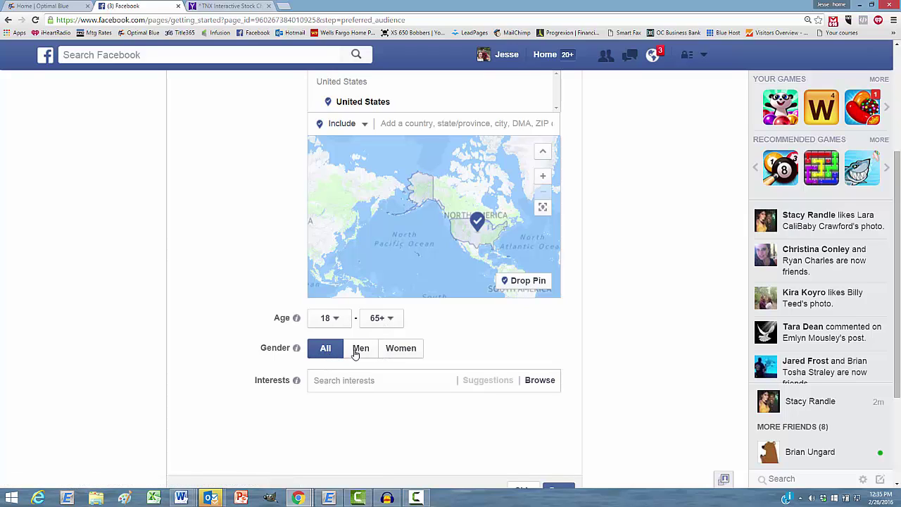
left_click(335, 380)
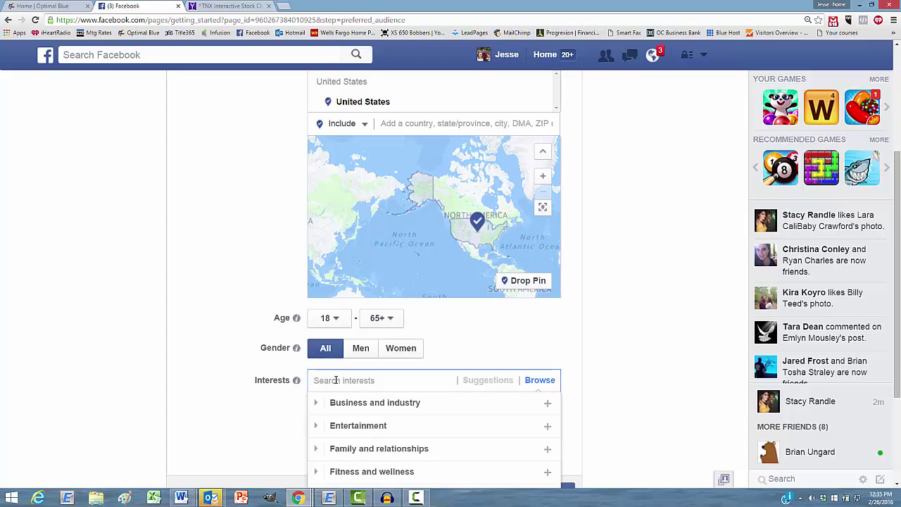
scroll(336, 380, "down", 3)
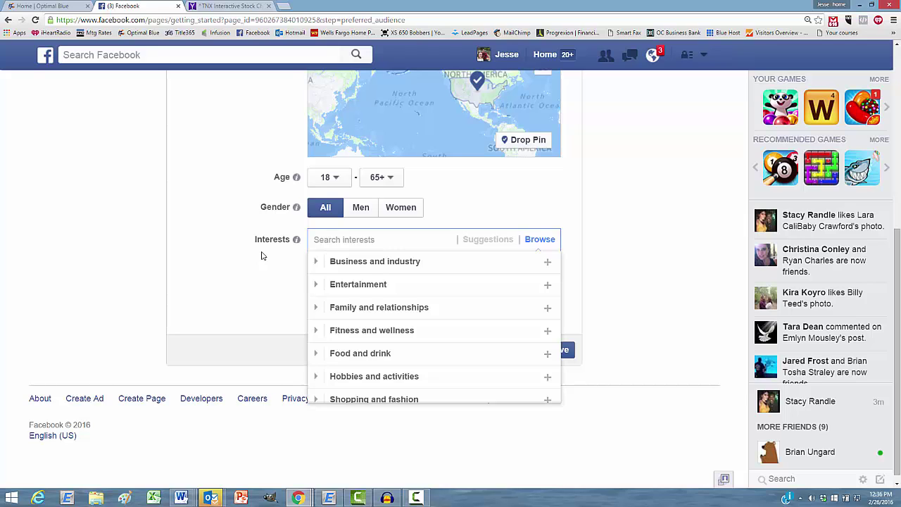
left_click(318, 262)
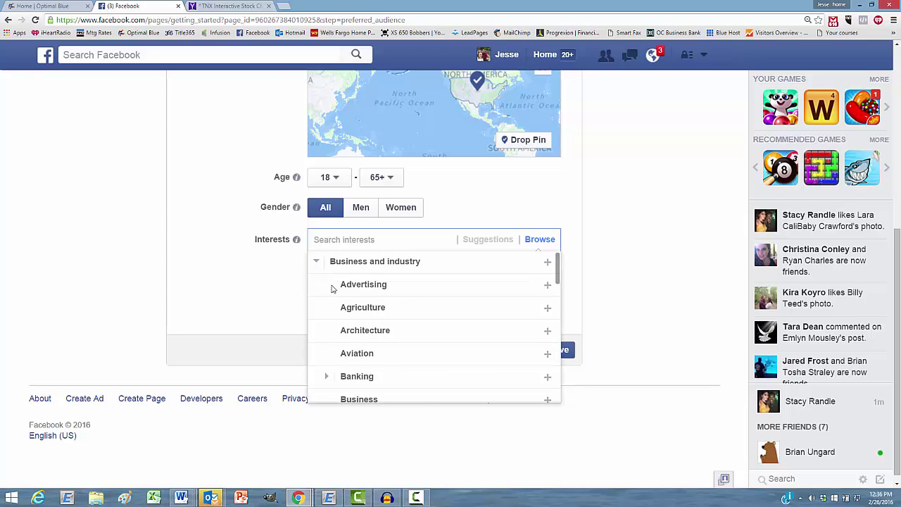
scroll(333, 289, "down", 1)
scroll(332, 289, "down", 3)
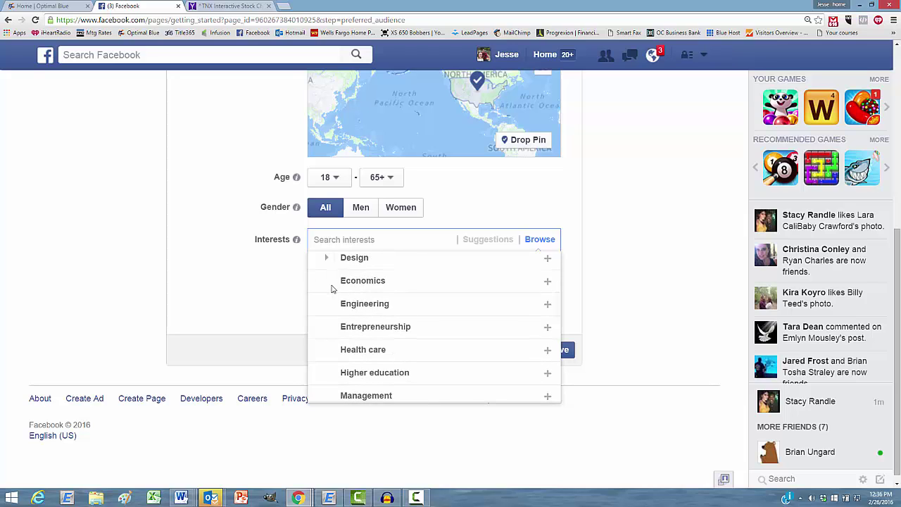
mouse_move(529, 330)
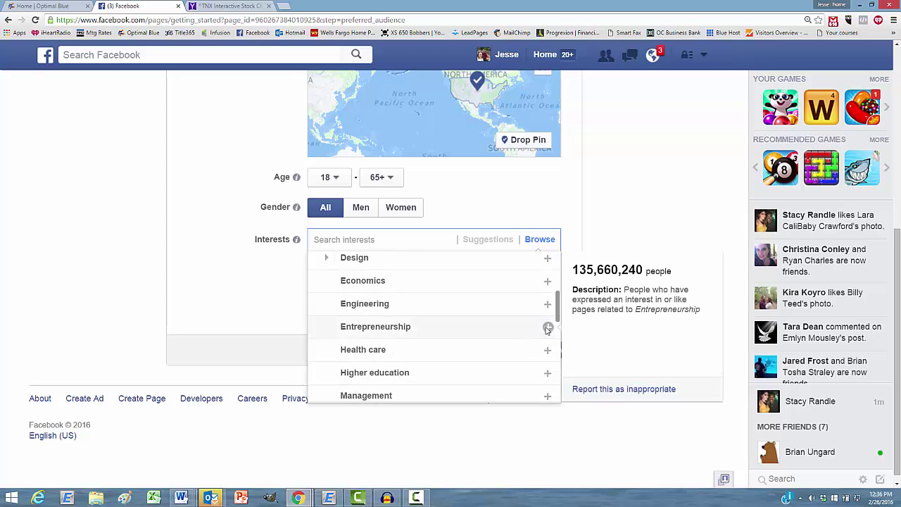
left_click(548, 328)
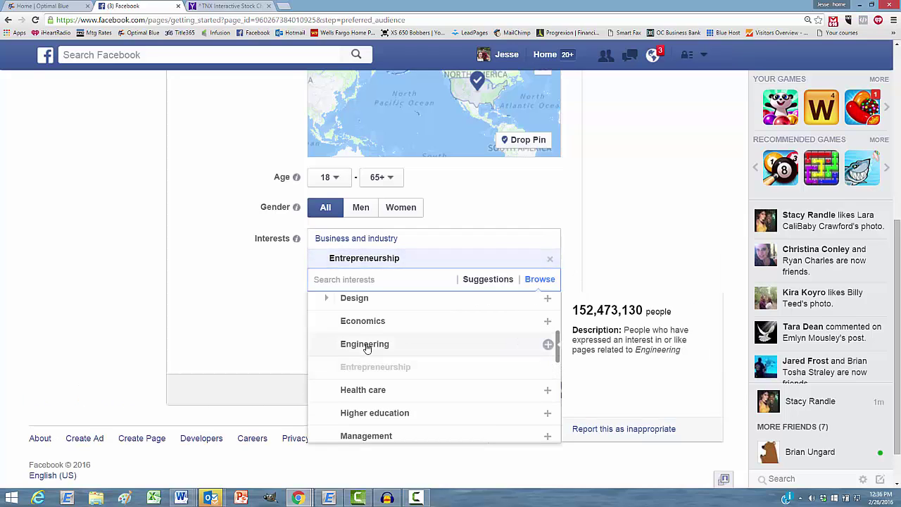
Step: Add Real estate and Small business from the Business and industry interests to the preferred page audience
scroll(366, 344, "down", 3)
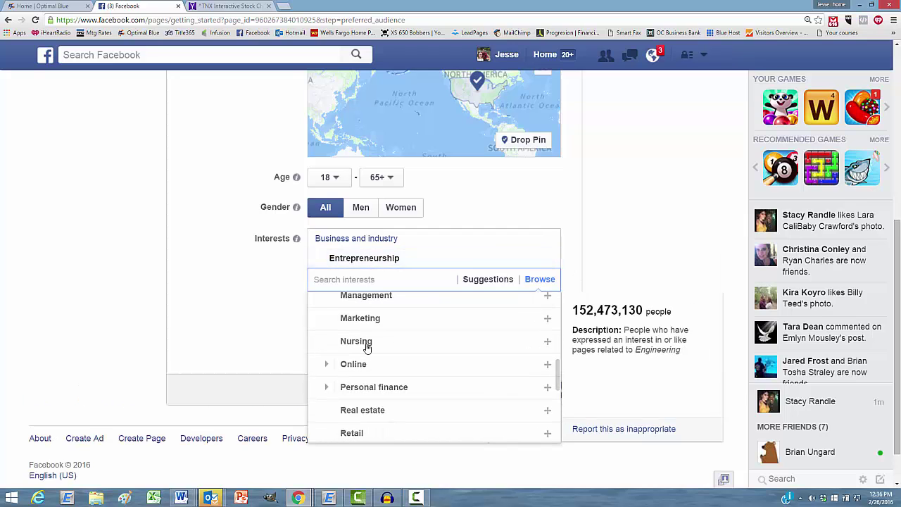
scroll(369, 342, "down", 1)
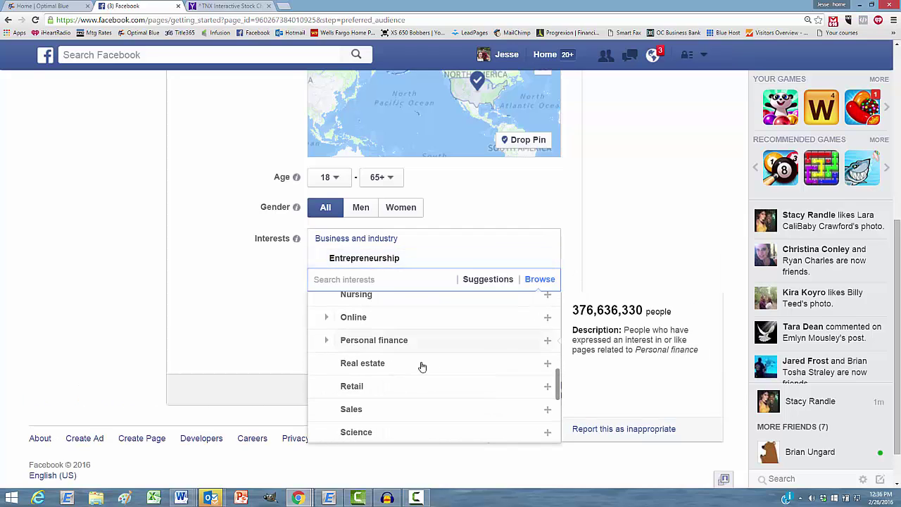
left_click(547, 364)
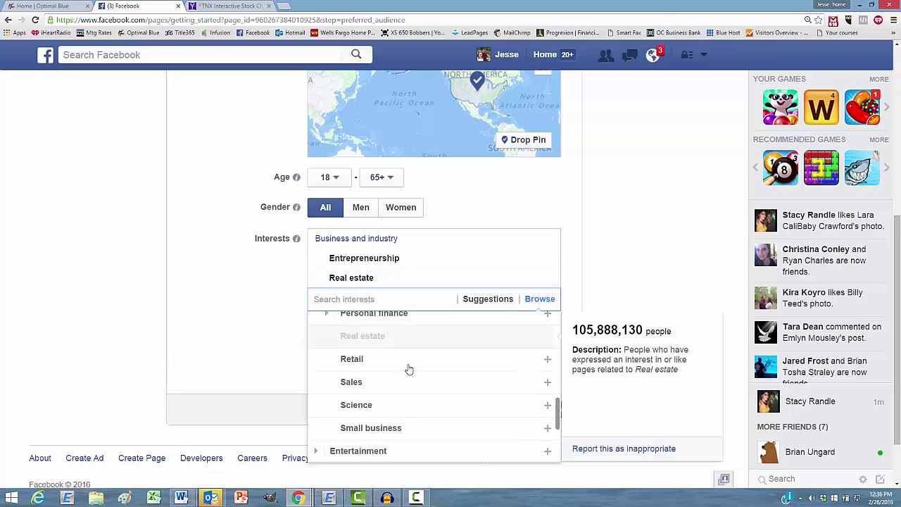
left_click(548, 430)
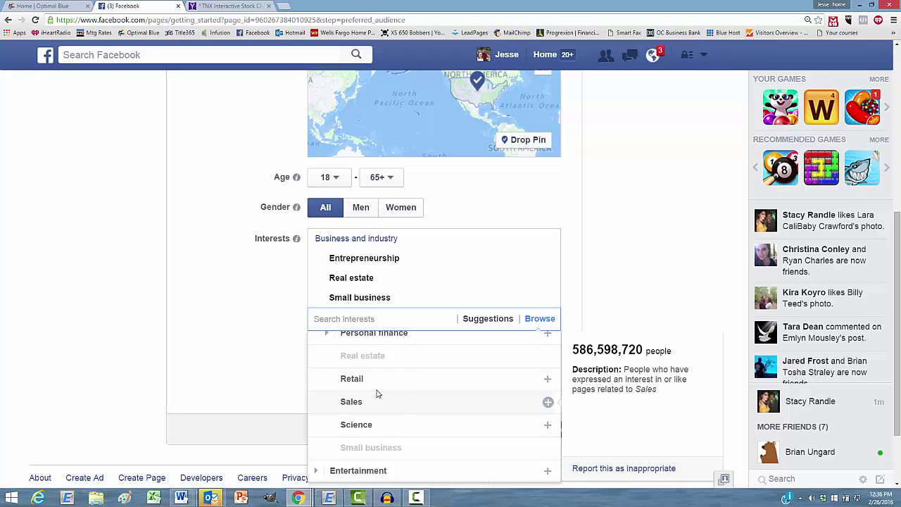
scroll(377, 394, "up", 3)
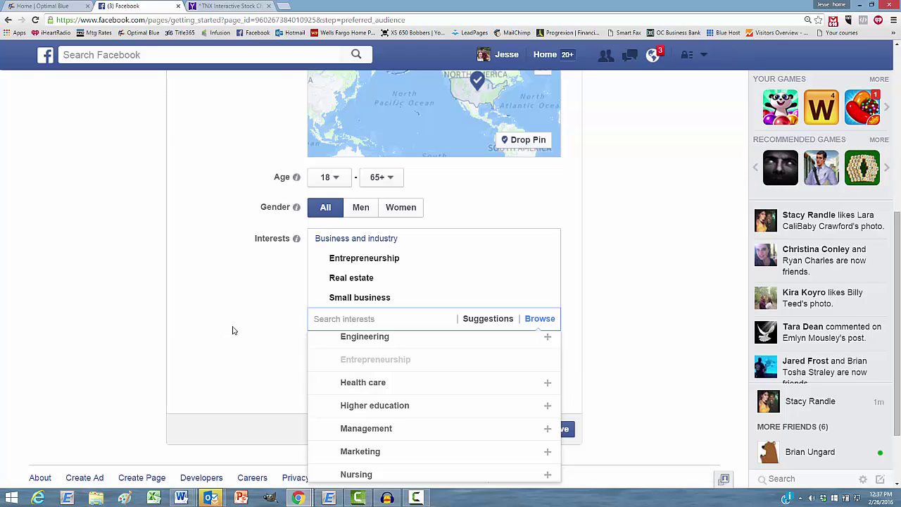
left_click(238, 320)
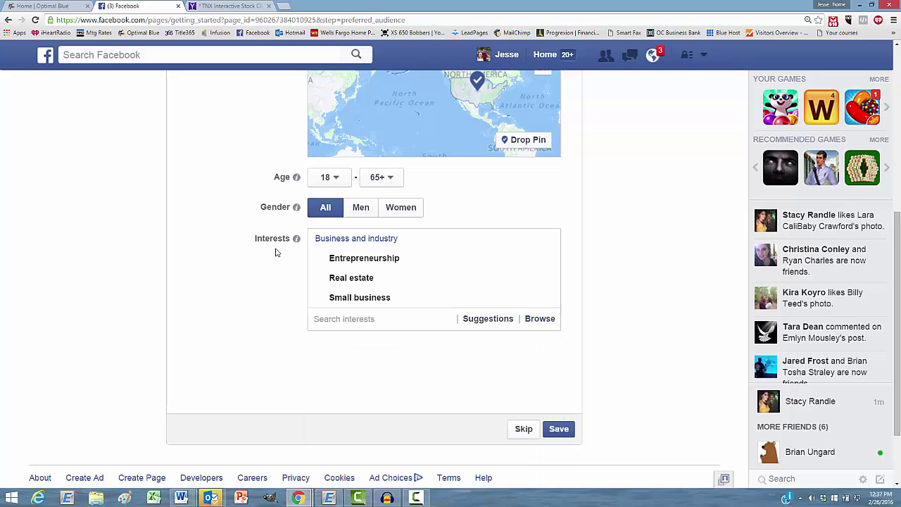
Step: Review the setup sections and audience settings, and save the preferred page audience
scroll(312, 331, "up", 6)
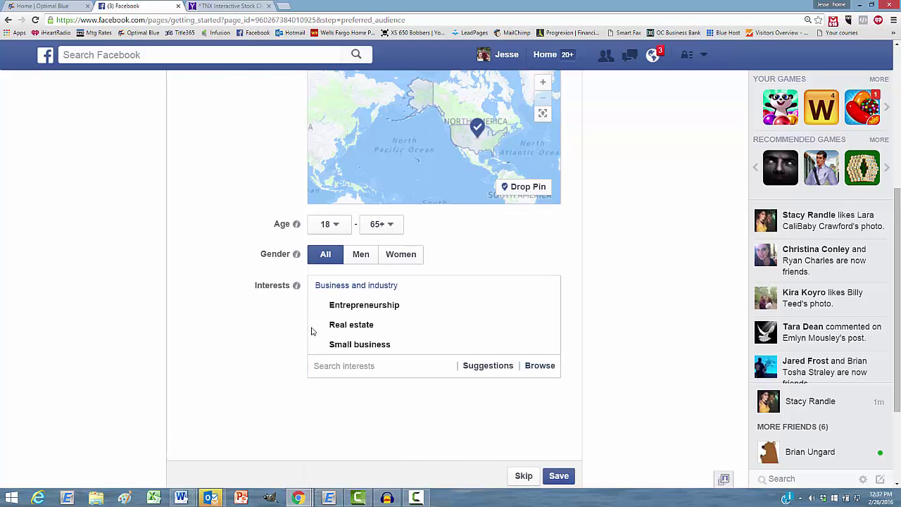
scroll(258, 285, "up", 2)
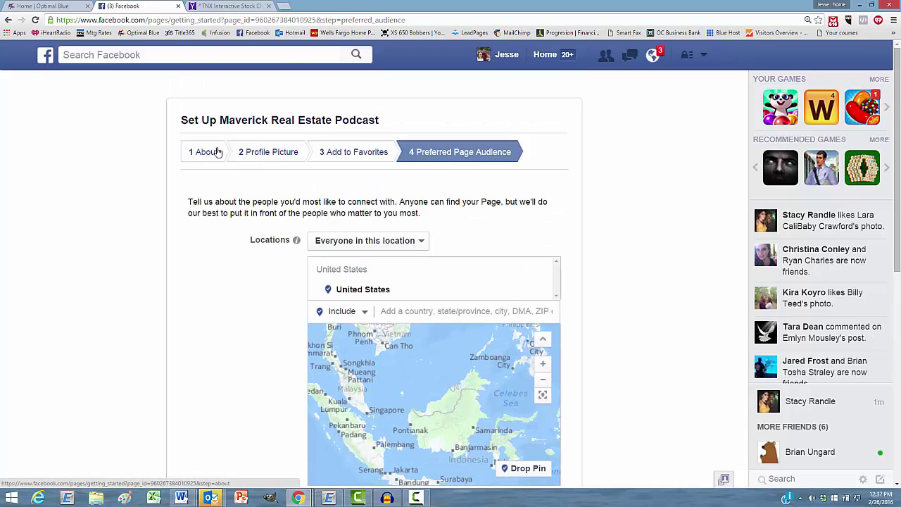
scroll(247, 280, "down", 3)
scroll(247, 280, "down", 1)
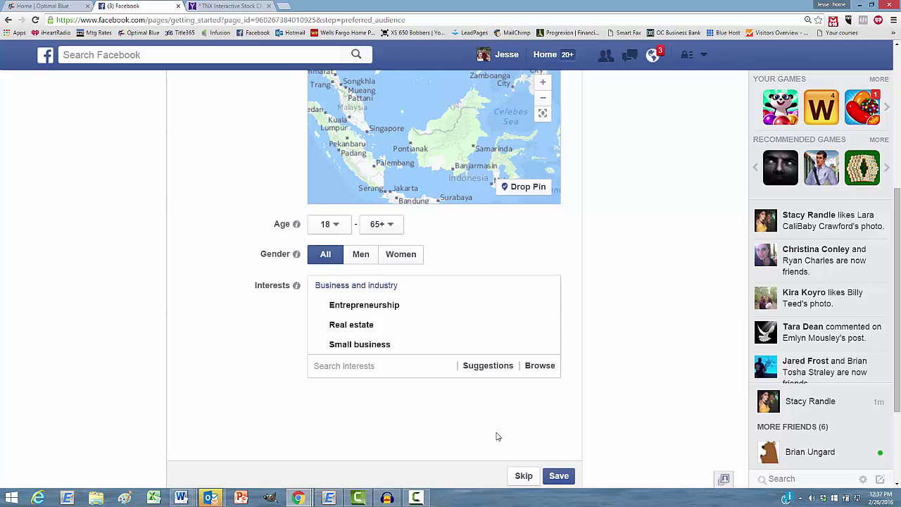
left_click(559, 477)
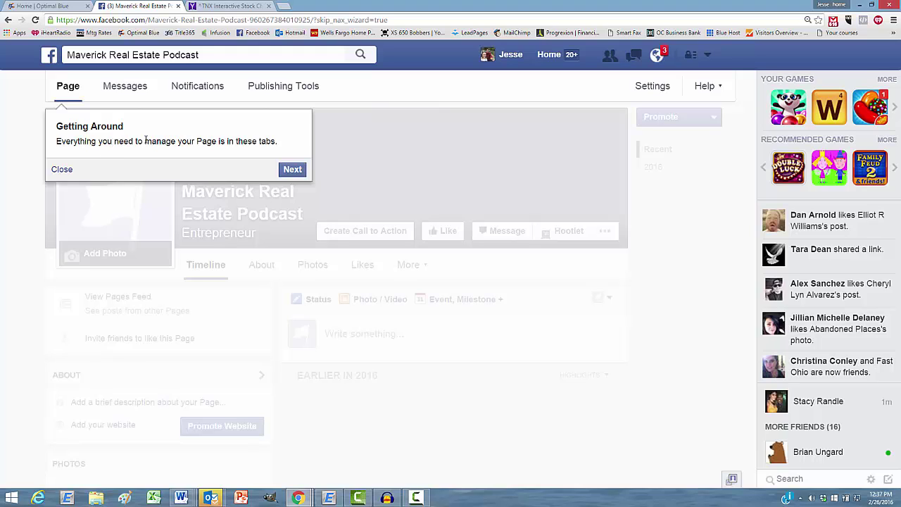
Step: Dismiss the introductory page tour without liking the page, and briefly view the placeholder profile picture enlarged
left_click(296, 170)
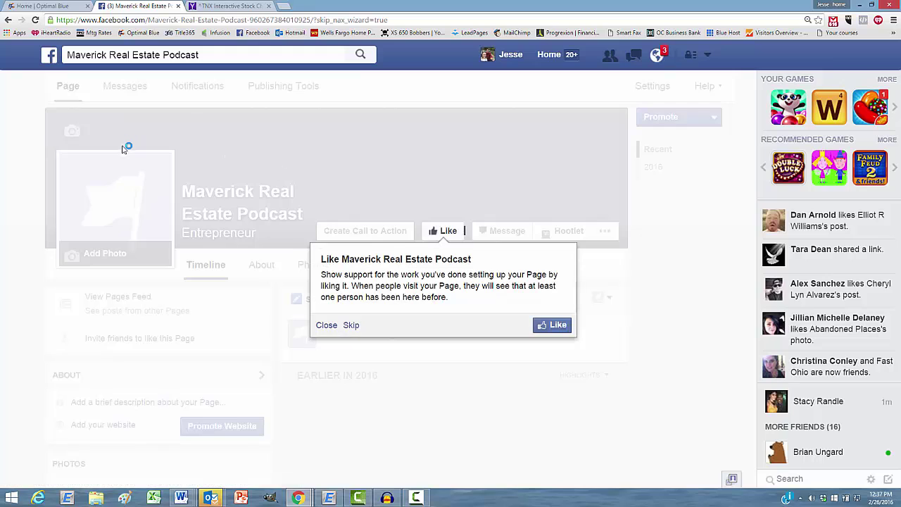
left_click(328, 326)
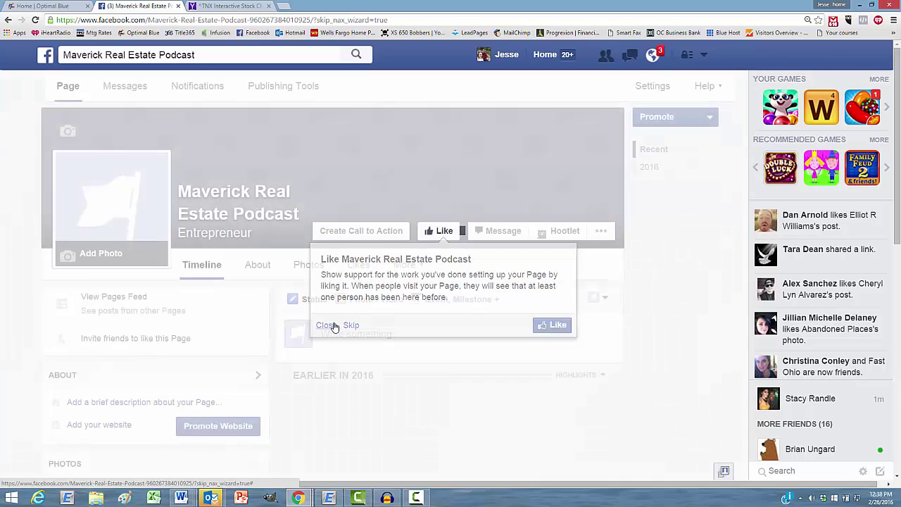
left_click(117, 200)
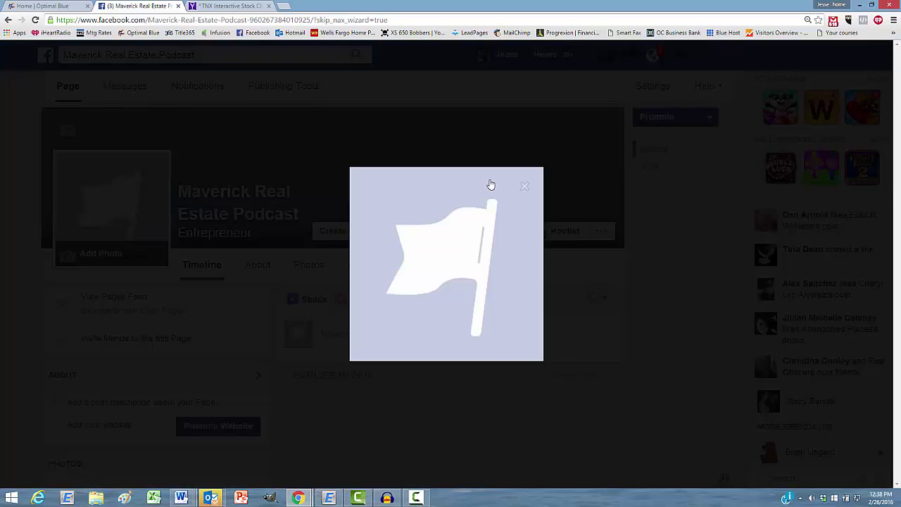
left_click(525, 185)
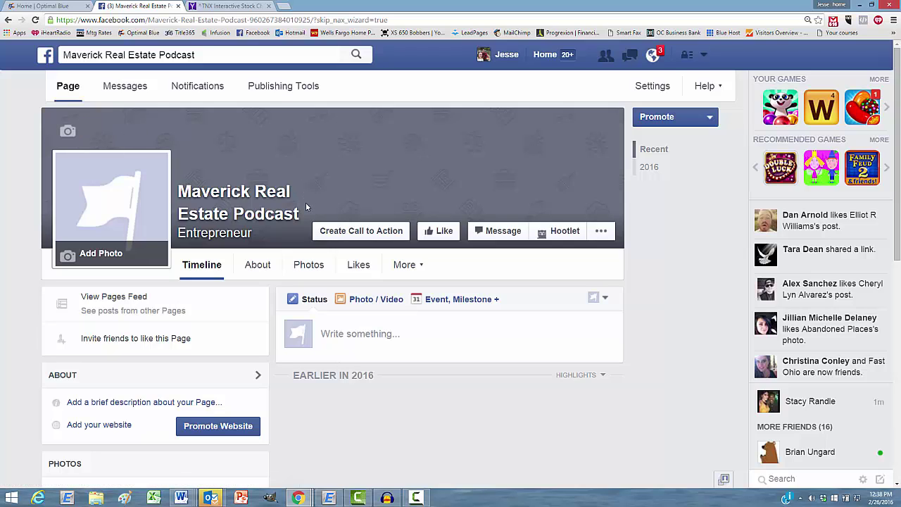
Step: Examine the button types offered for the page's call-to-action button and leave without creating one
left_click(355, 234)
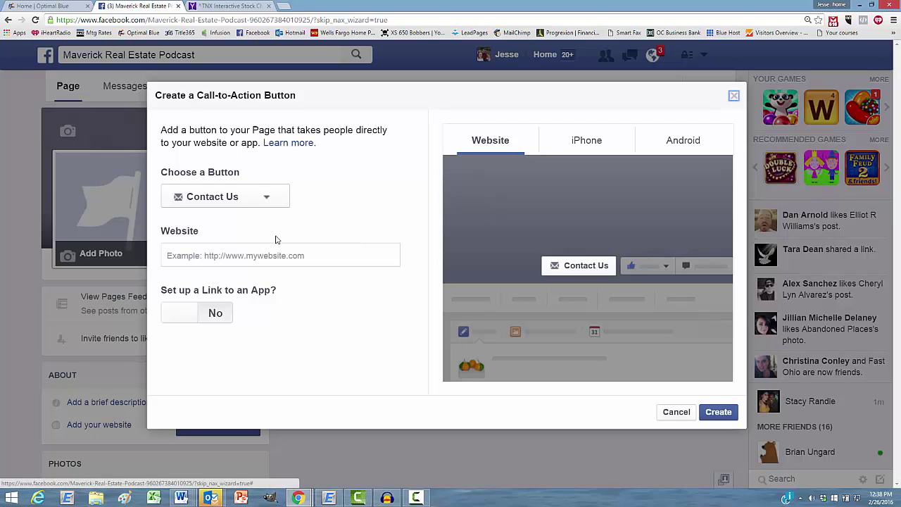
left_click(279, 203)
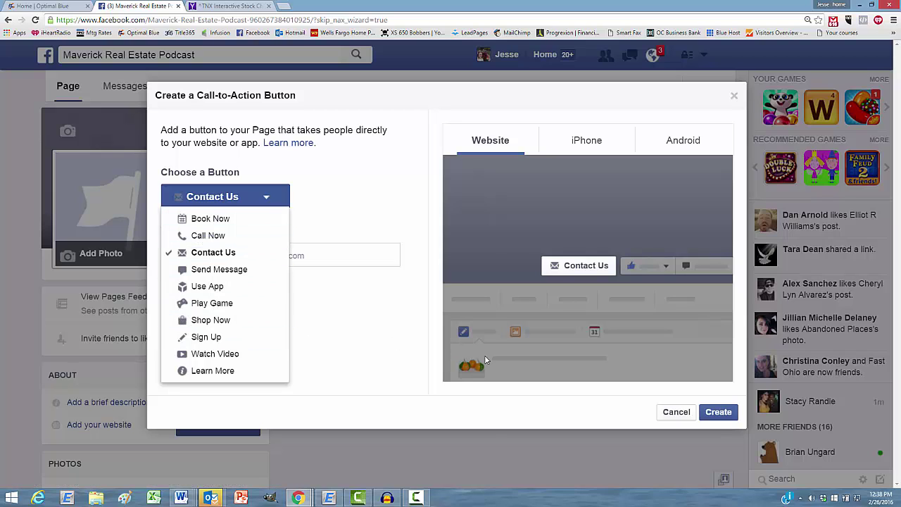
left_click(686, 414)
left_click(686, 414)
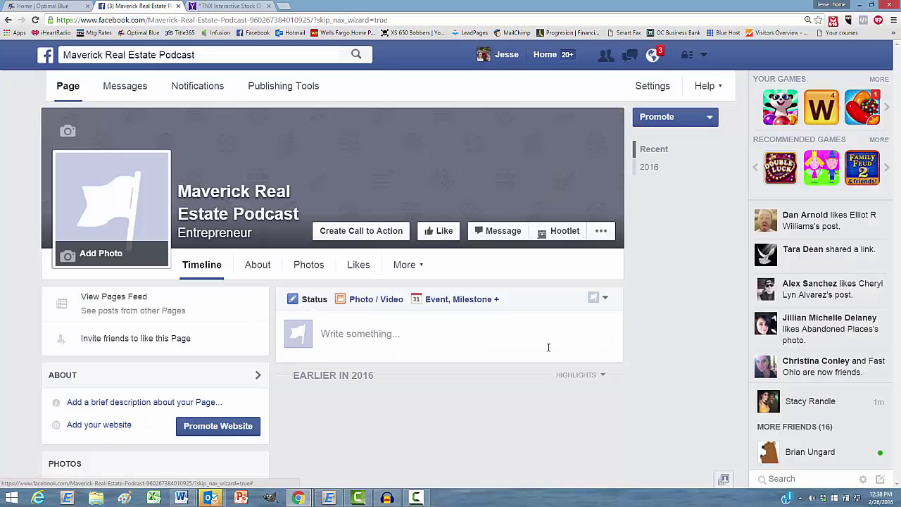